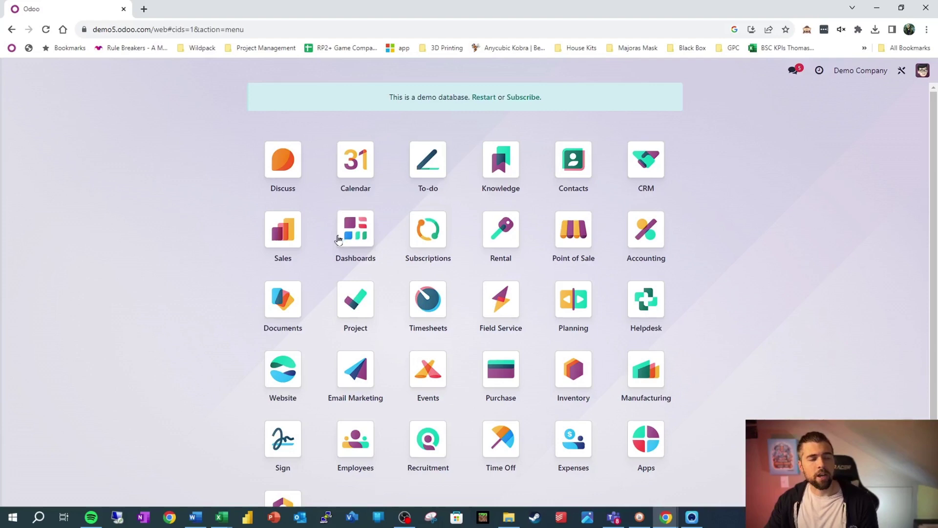
Open the Sales quotations list and permanently remove the onboarding tips panel.
{"action": "key", "text": "Return"}
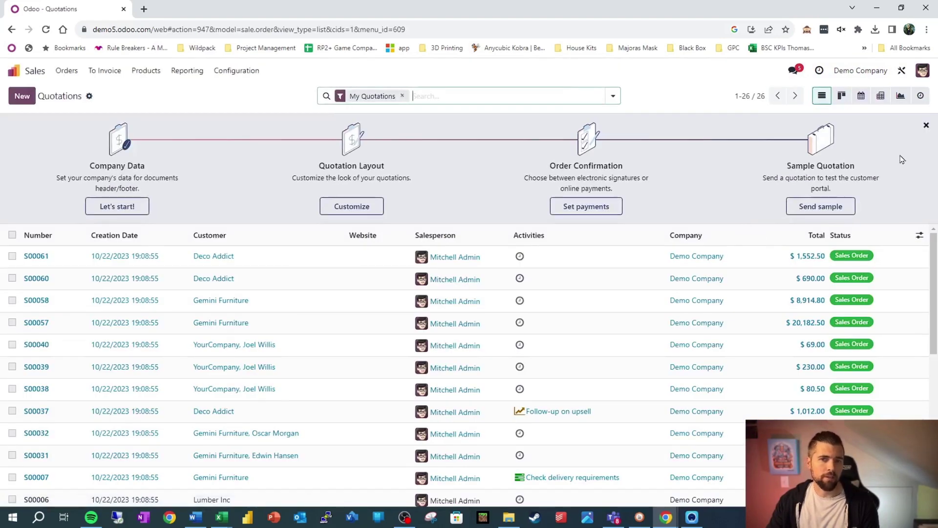
{"action": "left_click", "coordinate": [926, 125]}
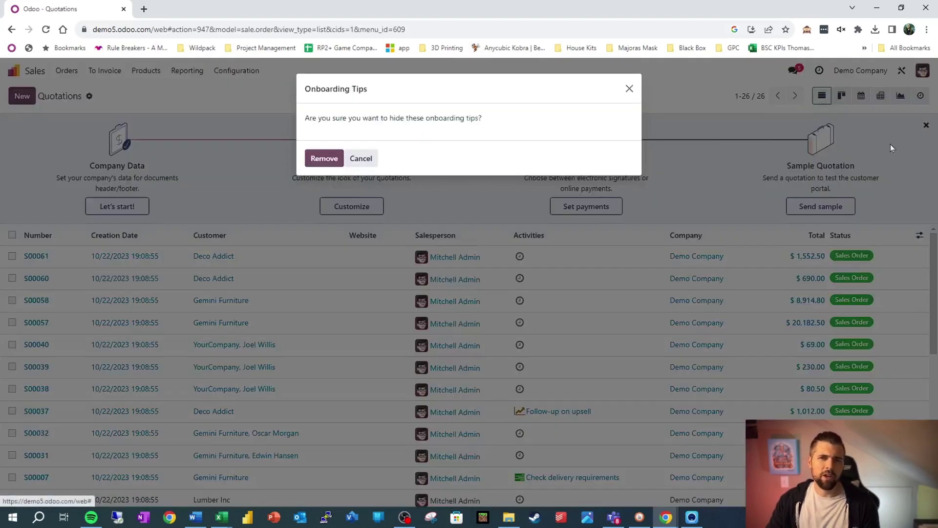
{"action": "left_click", "coordinate": [324, 158]}
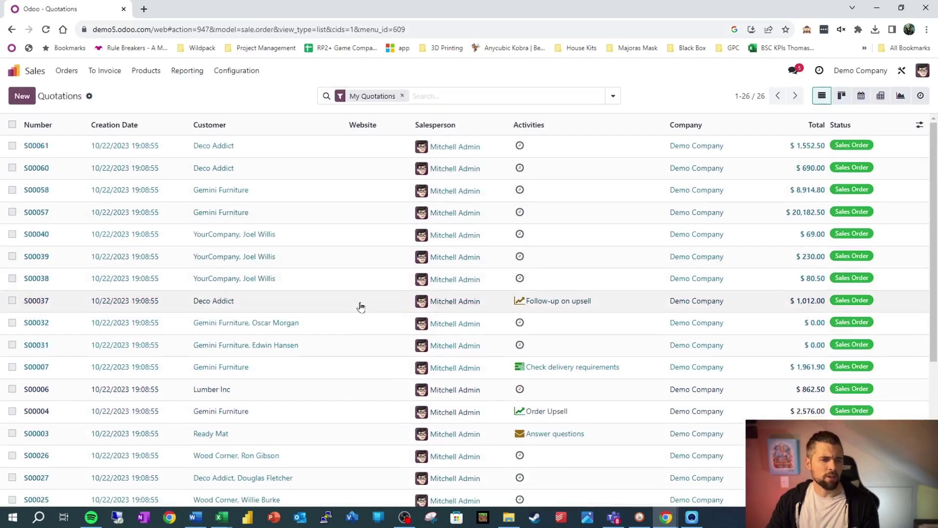
Show quotations as a pivot with the Total measure and drop the My Quotations filter.
{"action": "left_click", "coordinate": [879, 99]}
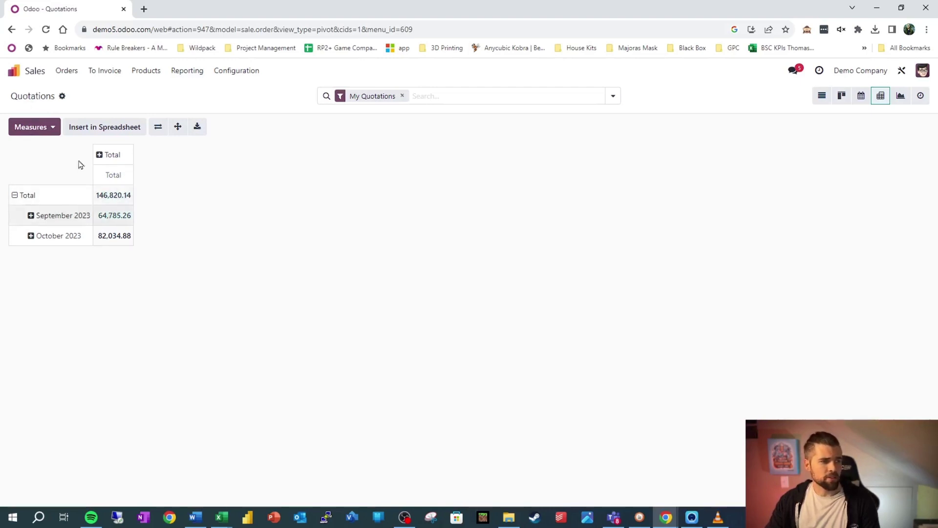
{"action": "left_click", "coordinate": [49, 136]}
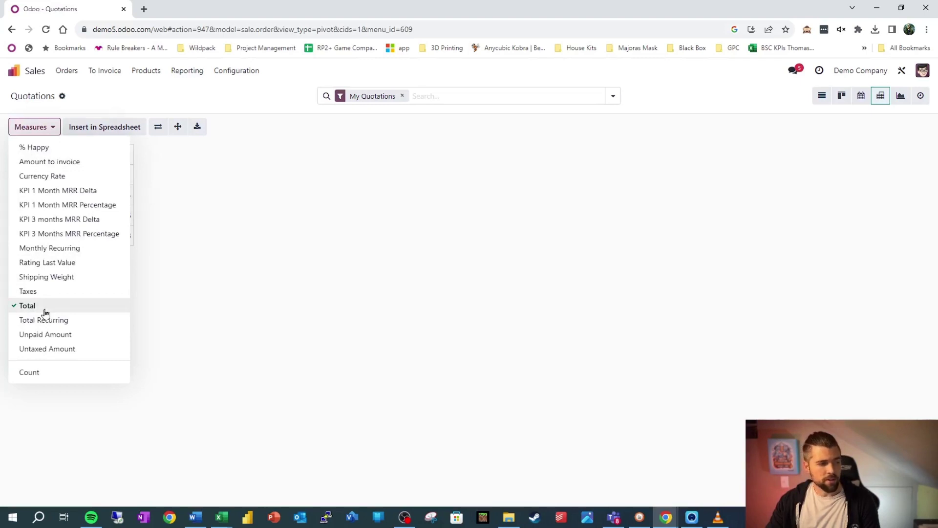
{"action": "left_click", "coordinate": [218, 226]}
{"action": "left_click", "coordinate": [402, 96]}
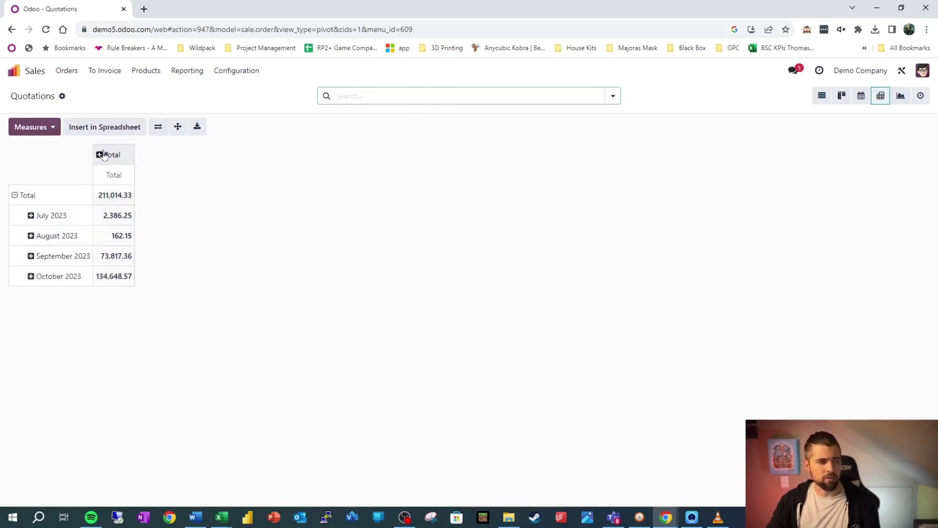
{"action": "left_click", "coordinate": [157, 183]}
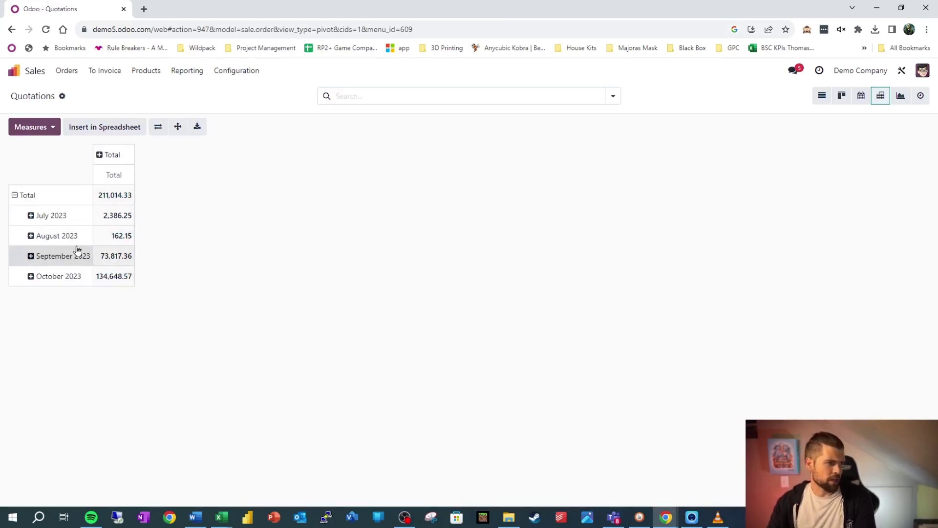
Collapse the pivot's month rows into Total and regroup the rows by Customer.
{"action": "left_click", "coordinate": [16, 196]}
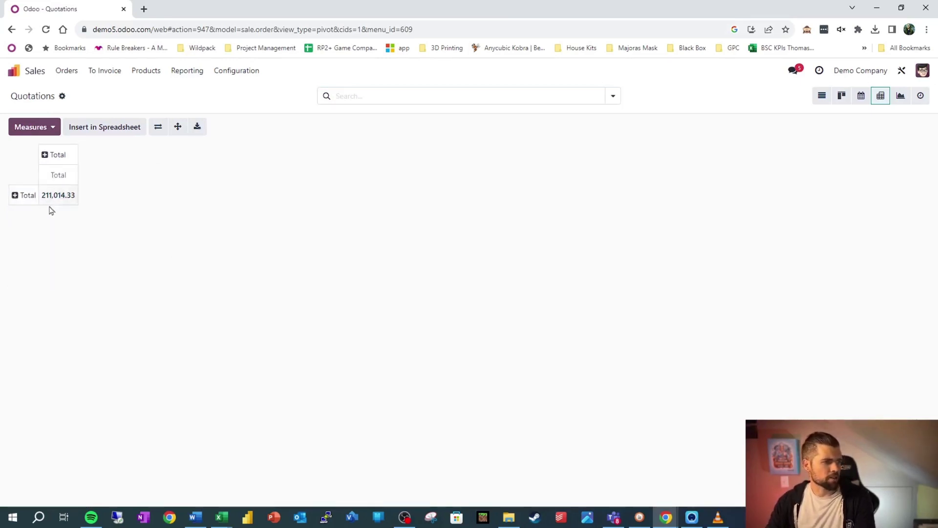
{"action": "left_click", "coordinate": [24, 201]}
{"action": "left_click", "coordinate": [52, 271]}
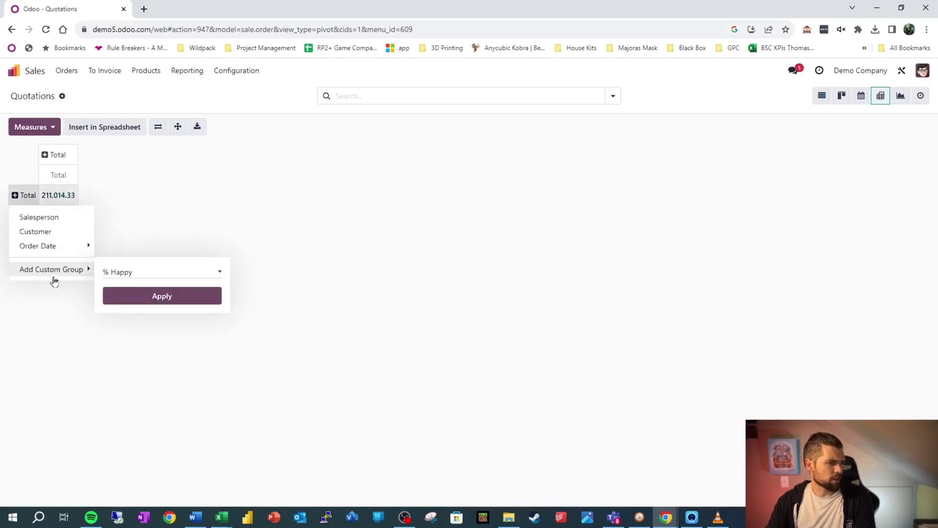
{"action": "left_click", "coordinate": [54, 237]}
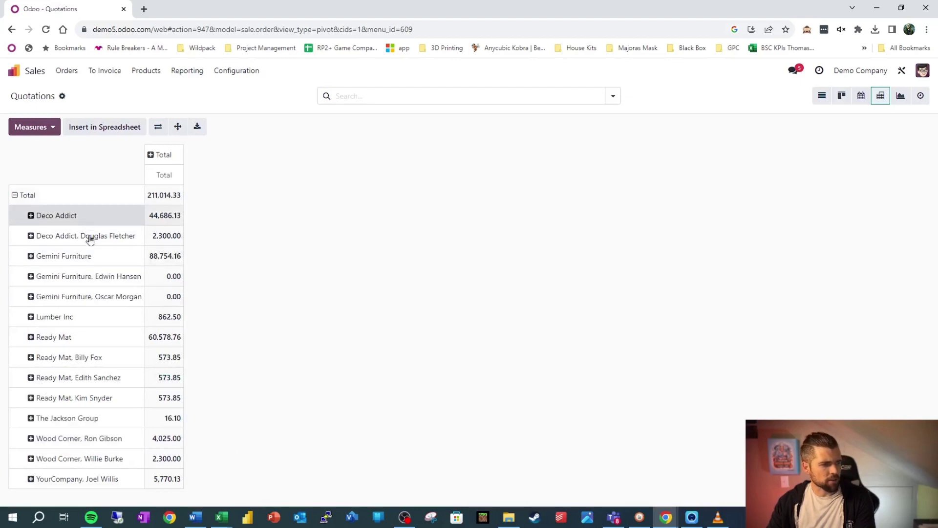
Split the pivot's Total column by Order Date > Month.
{"action": "left_click", "coordinate": [154, 160]}
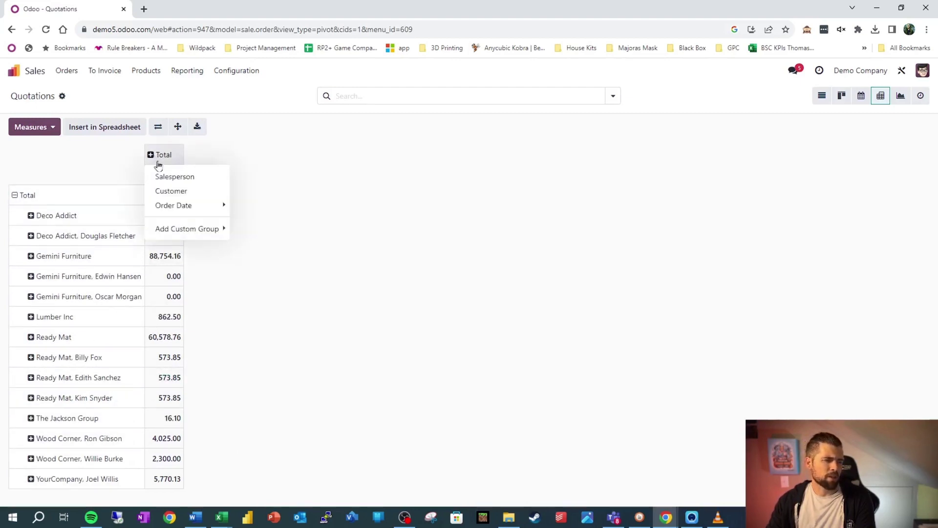
{"action": "mouse_move", "coordinate": [202, 212]}
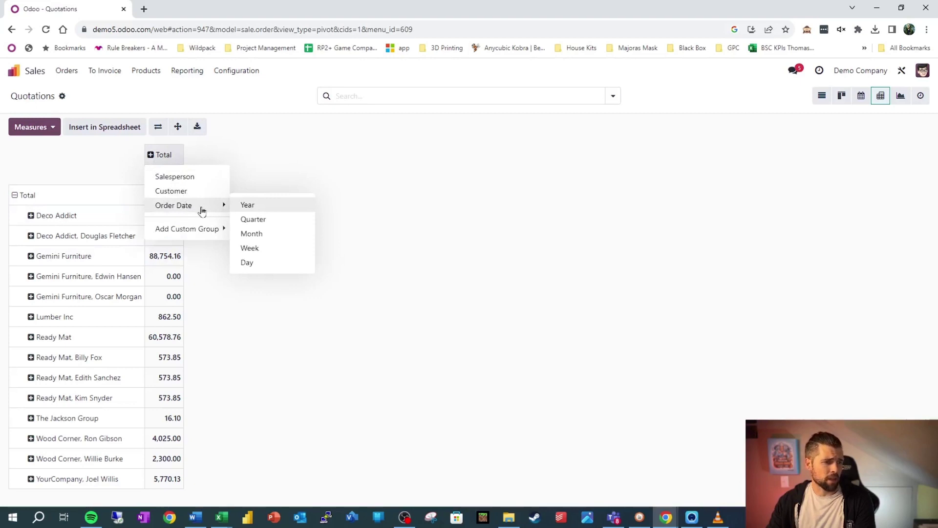
{"action": "left_click", "coordinate": [276, 240]}
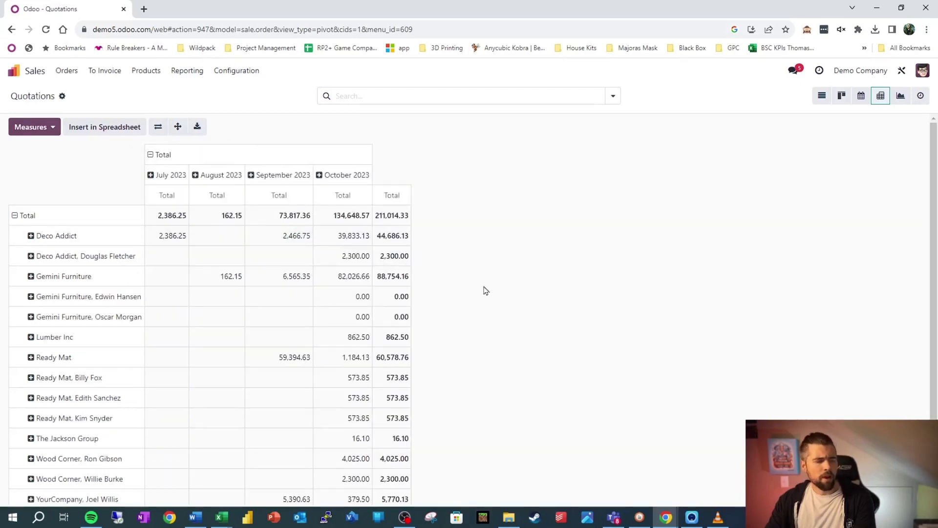
Break Deco Addict down by Salesperson, then expand every customer row the same way.
{"action": "scroll", "coordinate": [517, 247], "scroll_direction": "down", "scroll_amount": 1}
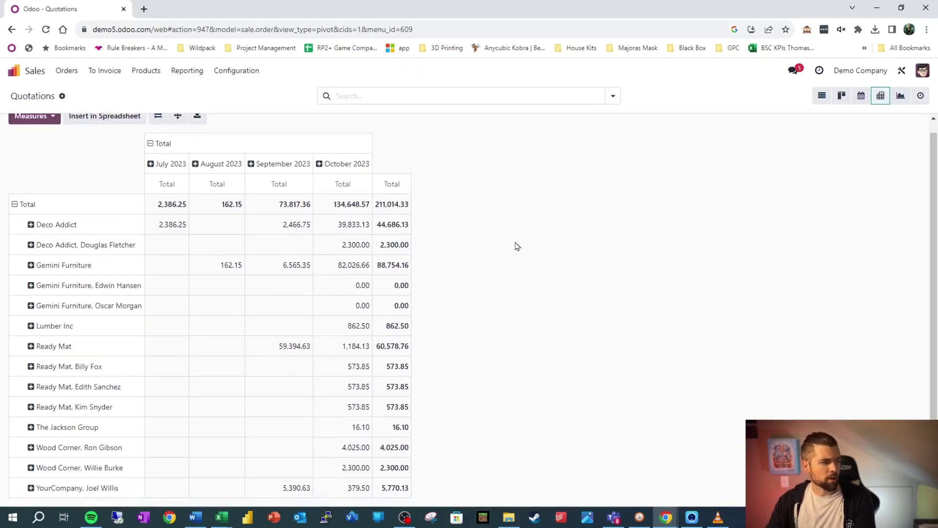
{"action": "left_click", "coordinate": [31, 227]}
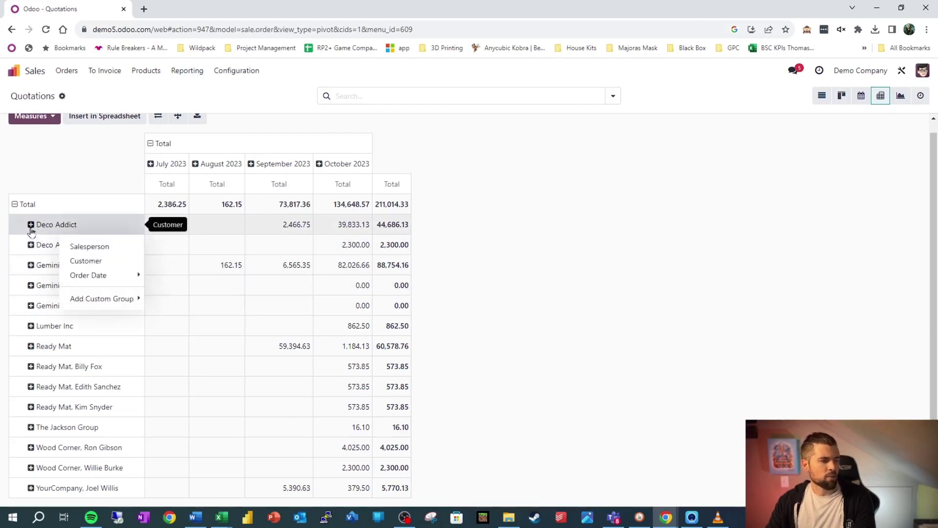
{"action": "left_click", "coordinate": [89, 247]}
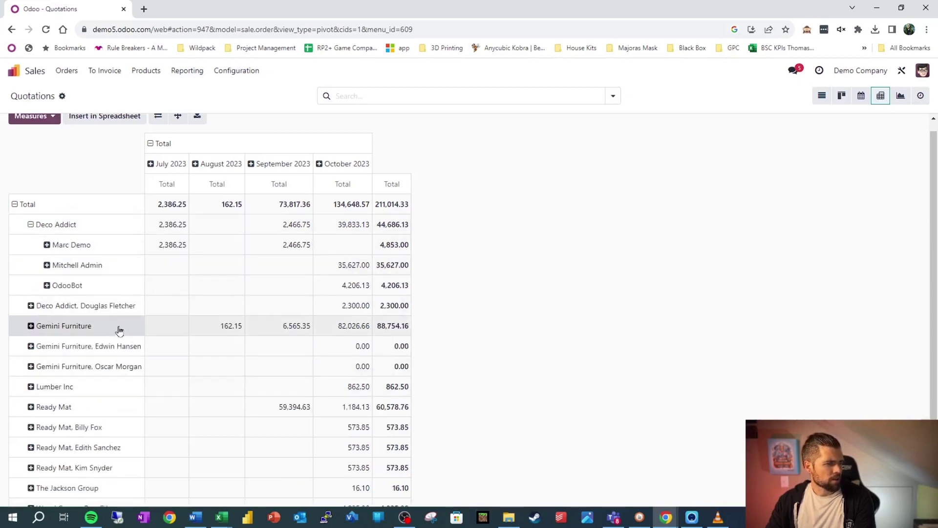
{"action": "scroll", "coordinate": [93, 303], "scroll_direction": "up", "scroll_amount": 1}
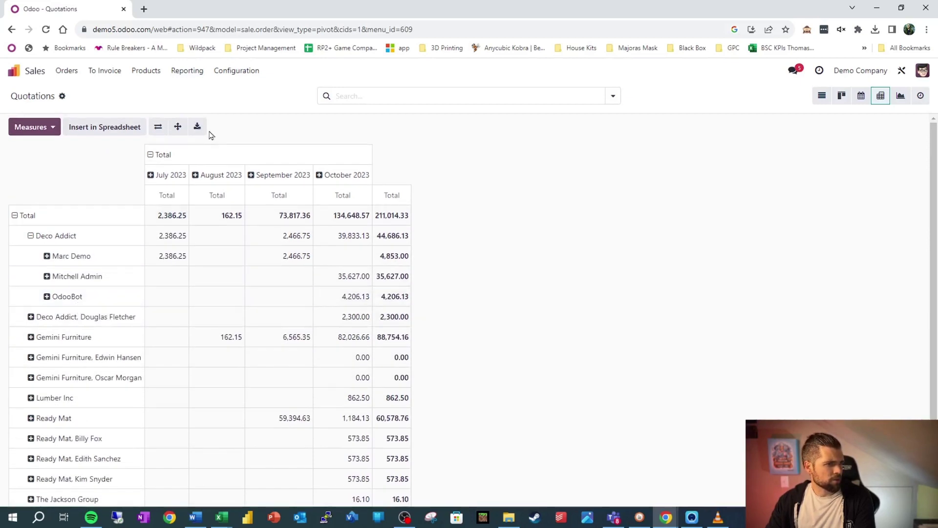
{"action": "left_click", "coordinate": [183, 128]}
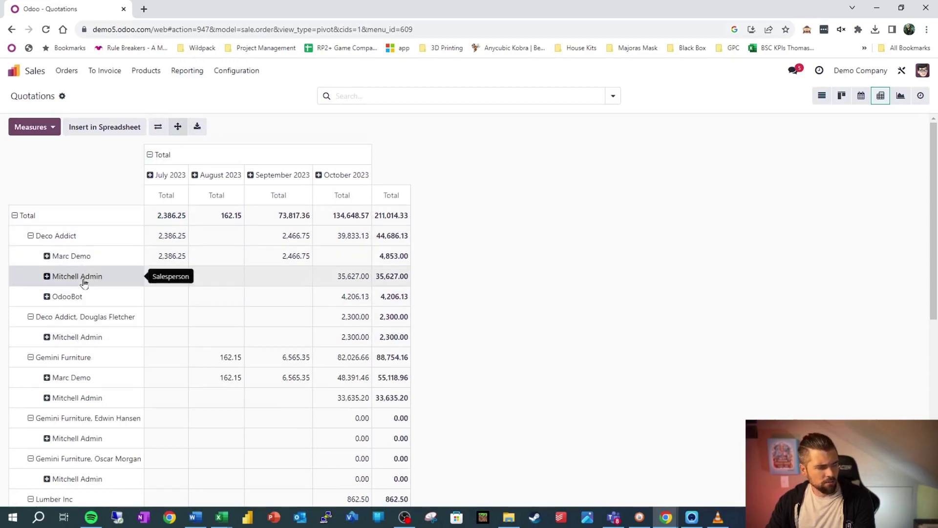
{"action": "scroll", "coordinate": [84, 273], "scroll_direction": "down", "scroll_amount": 1}
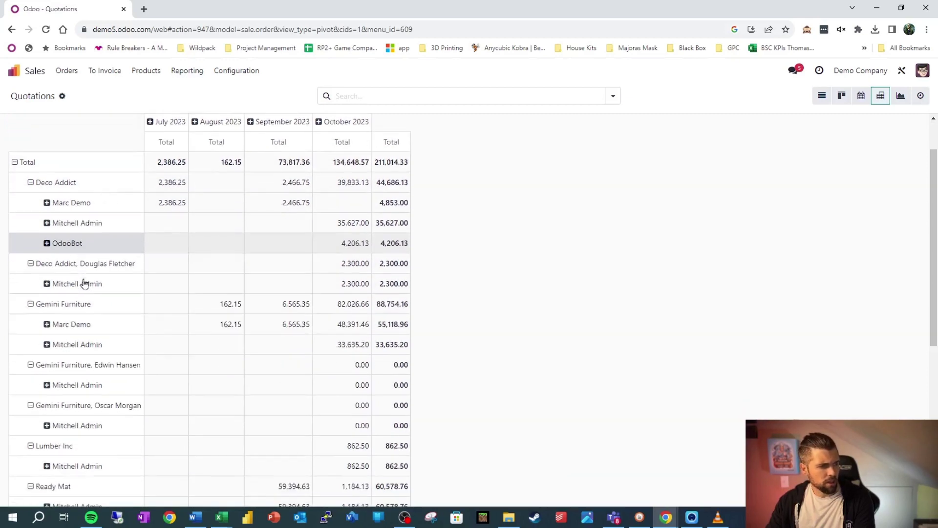
{"action": "left_click", "coordinate": [351, 188]}
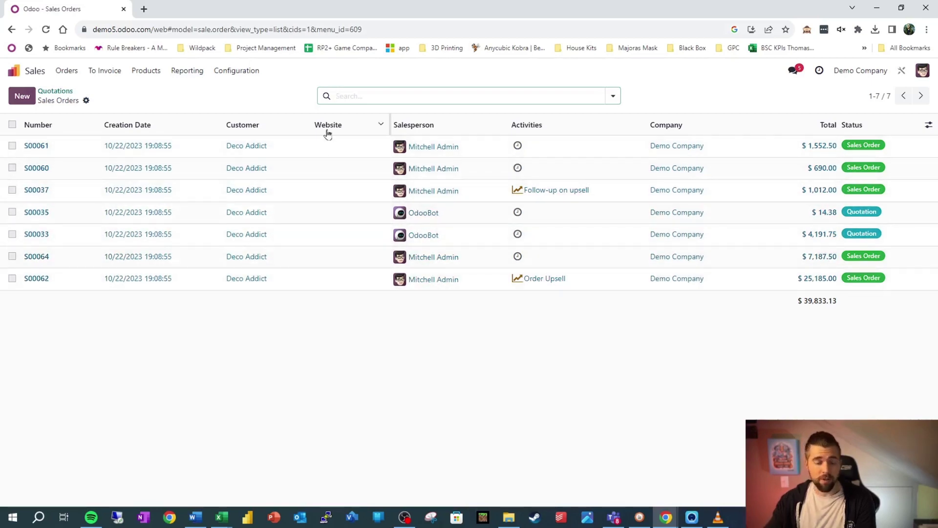
{"action": "key", "text": "alt+Left"}
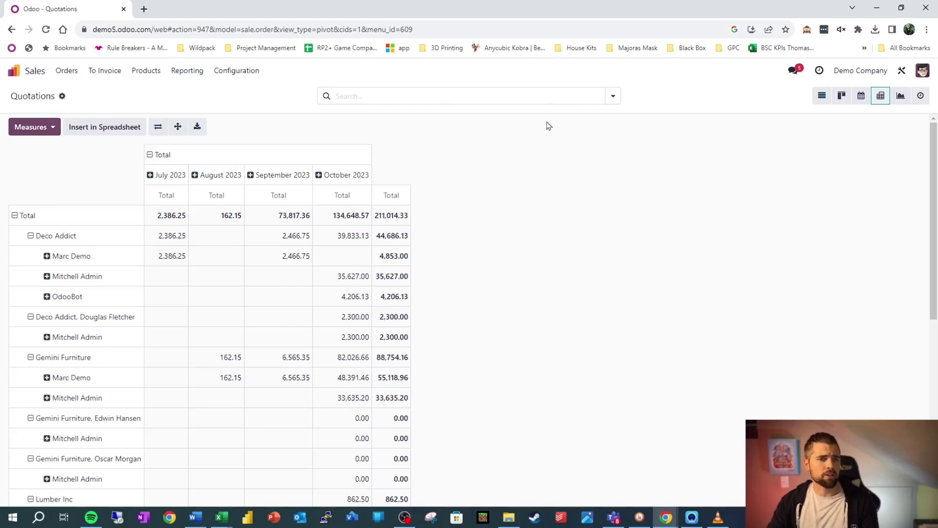
Save the current pivot layout as the favorite 'Sales by Month by Customer'.
{"action": "left_click", "coordinate": [612, 97]}
{"action": "left_click", "coordinate": [580, 137]}
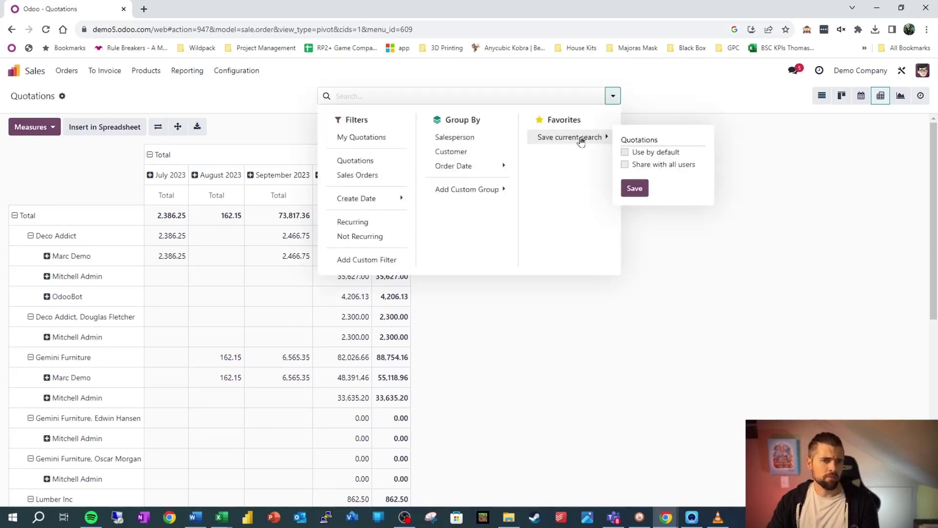
{"action": "double_click", "coordinate": [647, 140]}
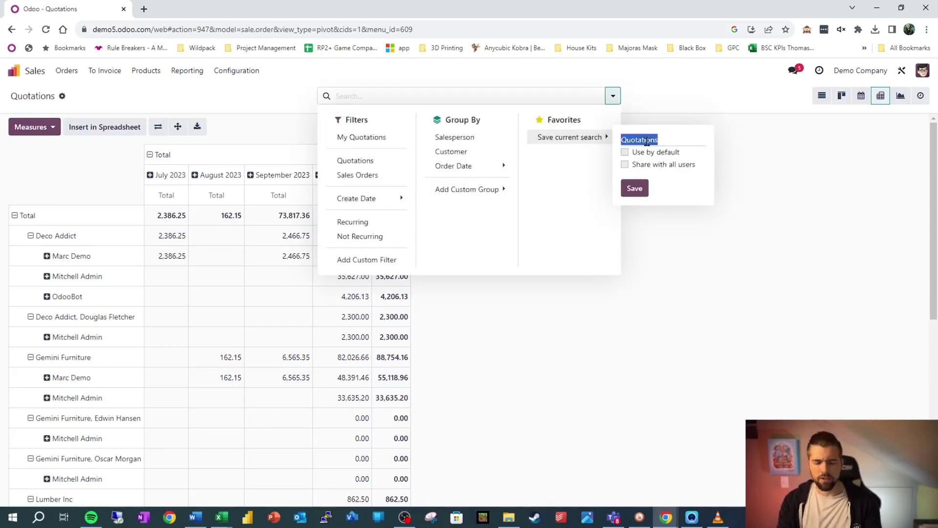
{"action": "type", "text": "Sales by Month B"}
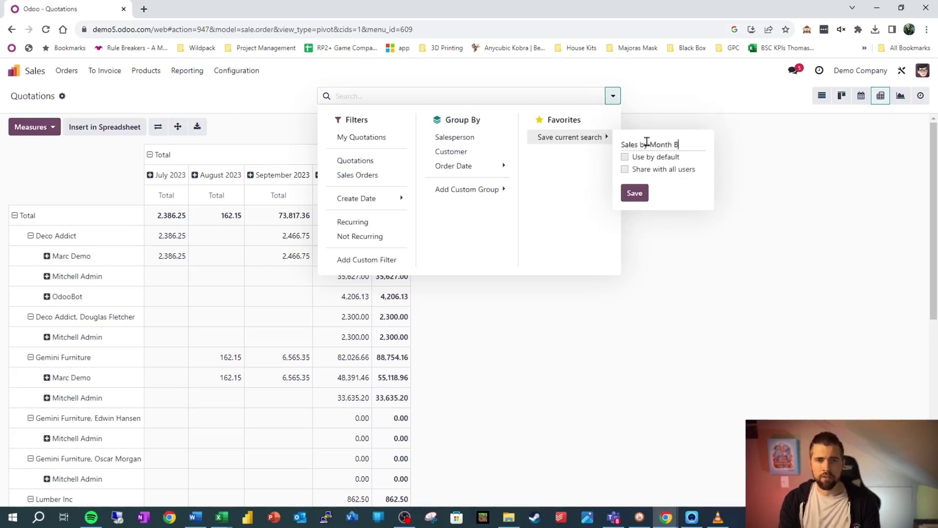
{"action": "key", "text": "BackSpace"}
{"action": "key", "text": "BackSpace"}
{"action": "type", "text": "by "}
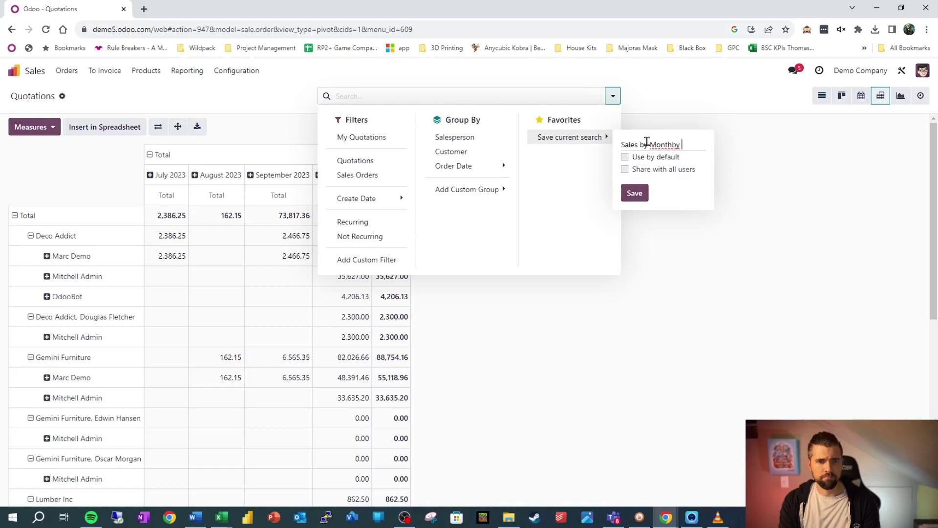
{"action": "type", "text": "Customer"}
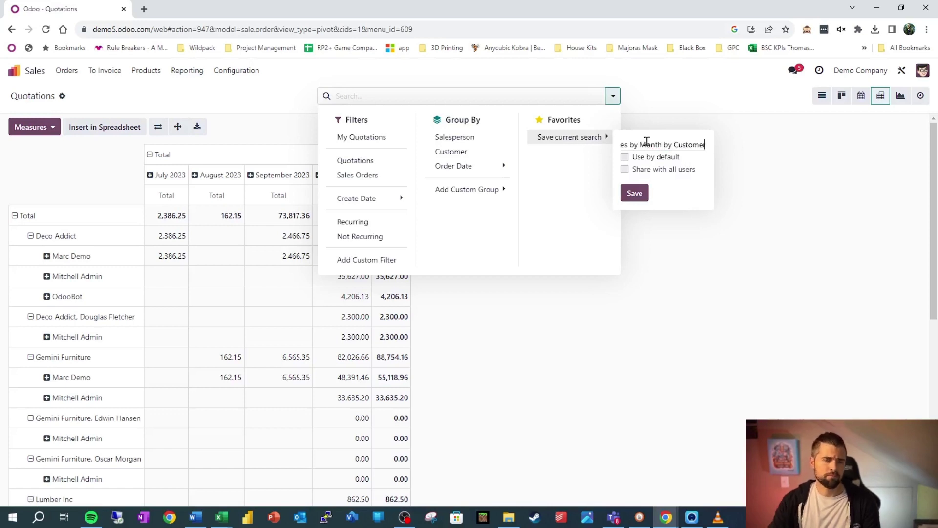
{"action": "left_click", "coordinate": [635, 193]}
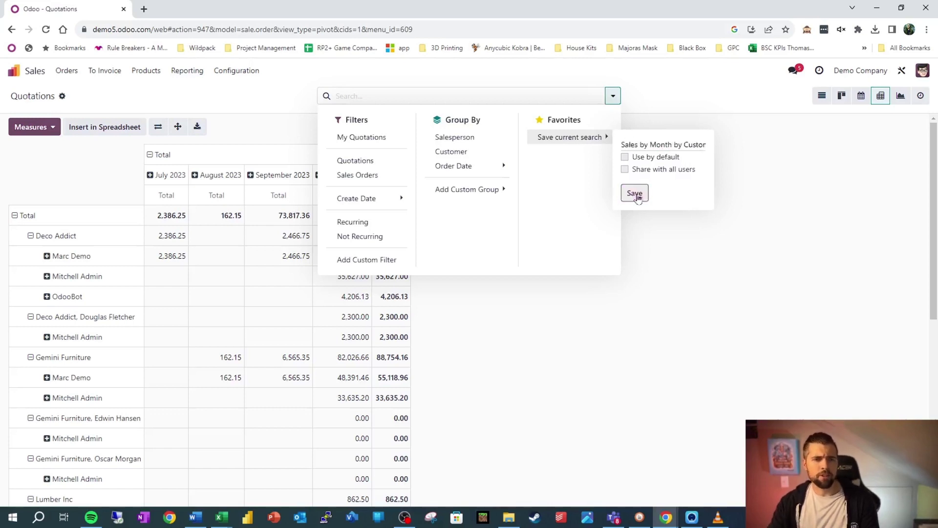
{"action": "left_click", "coordinate": [782, 157]}
Clear the favorite, reload via list view, then reapply 'Sales by Month by Customer' in the pivot.
{"action": "left_click", "coordinate": [446, 97]}
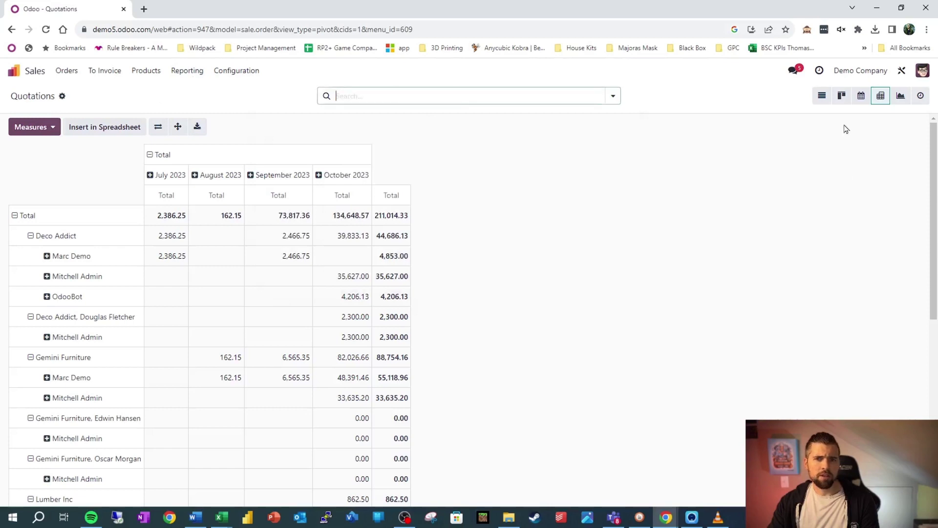
{"action": "left_click", "coordinate": [823, 96]}
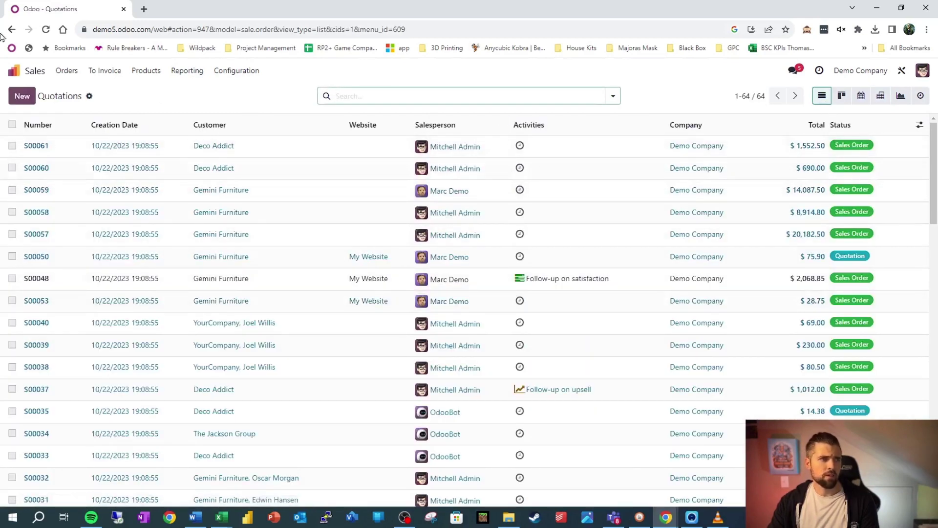
{"action": "left_click", "coordinate": [46, 30]}
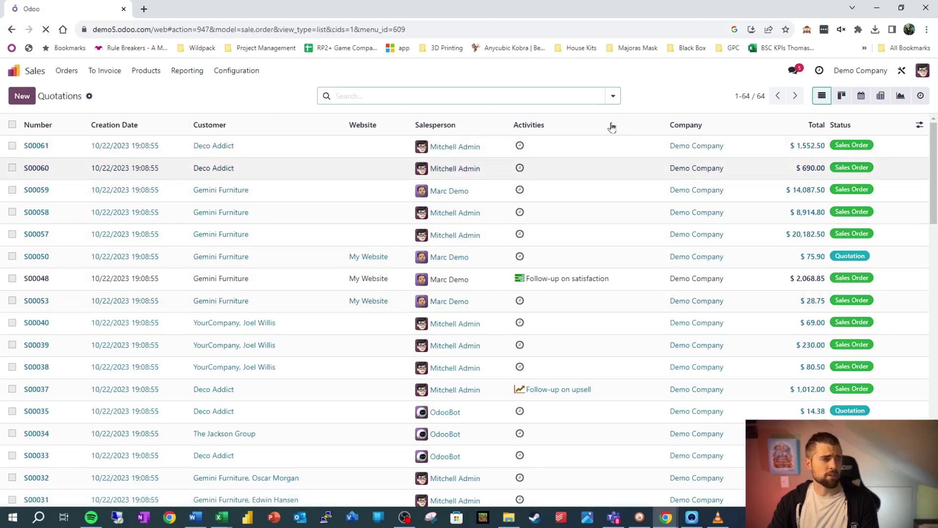
{"action": "left_click", "coordinate": [880, 97]}
{"action": "left_click", "coordinate": [612, 98]}
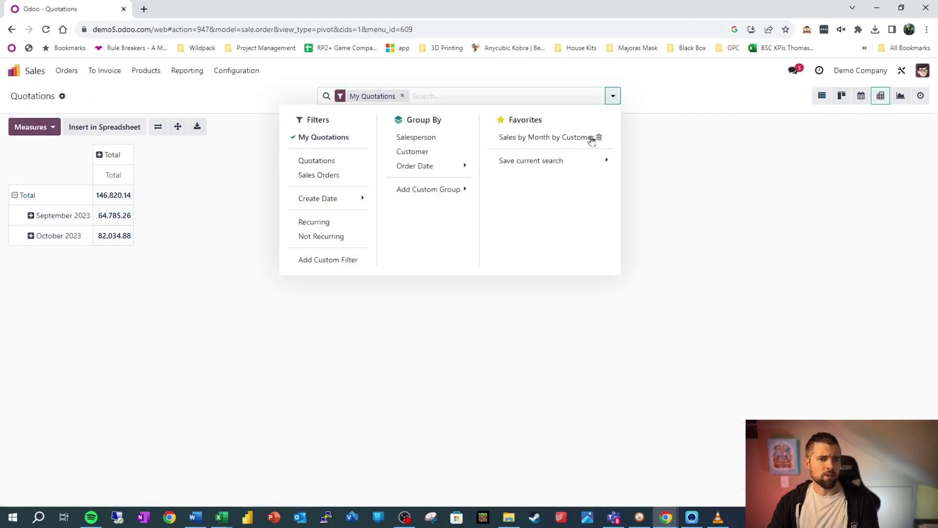
{"action": "left_click", "coordinate": [592, 138]}
{"action": "left_click", "coordinate": [538, 413]}
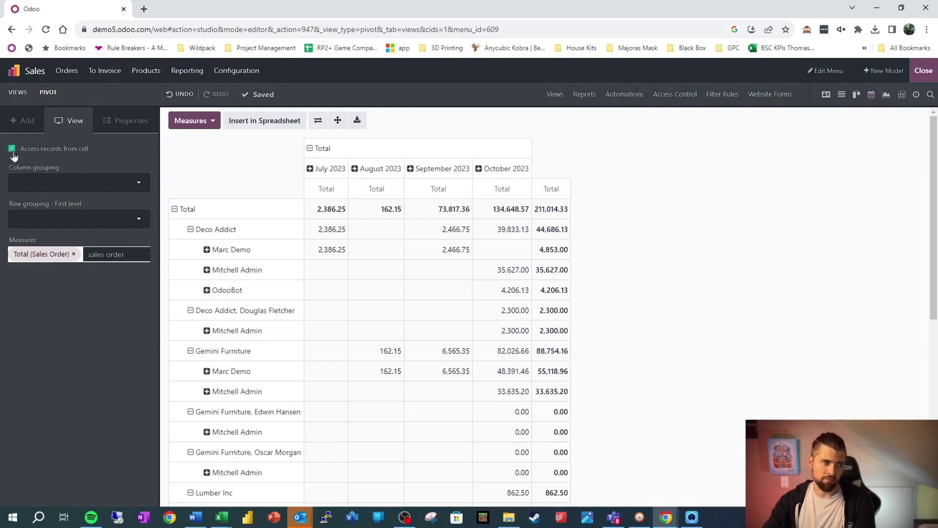
In Studio, set column grouping to Order Date and row groupings to Customer then Salesperson.
{"action": "left_click", "coordinate": [107, 189]}
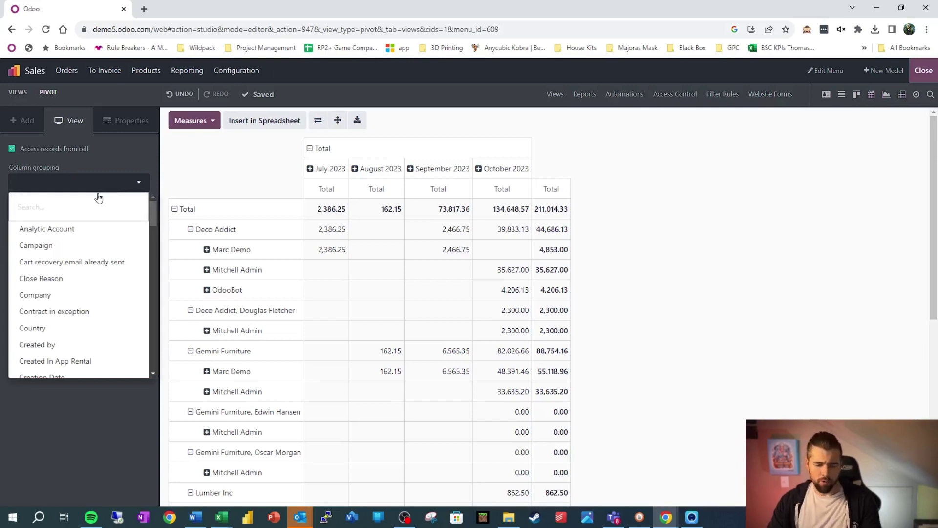
{"action": "type", "text": "order"}
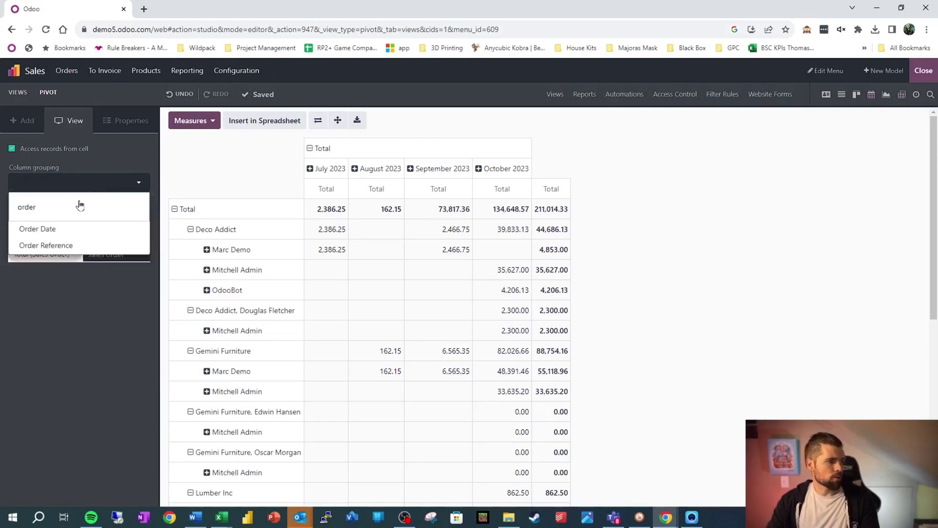
{"action": "left_click", "coordinate": [52, 242]}
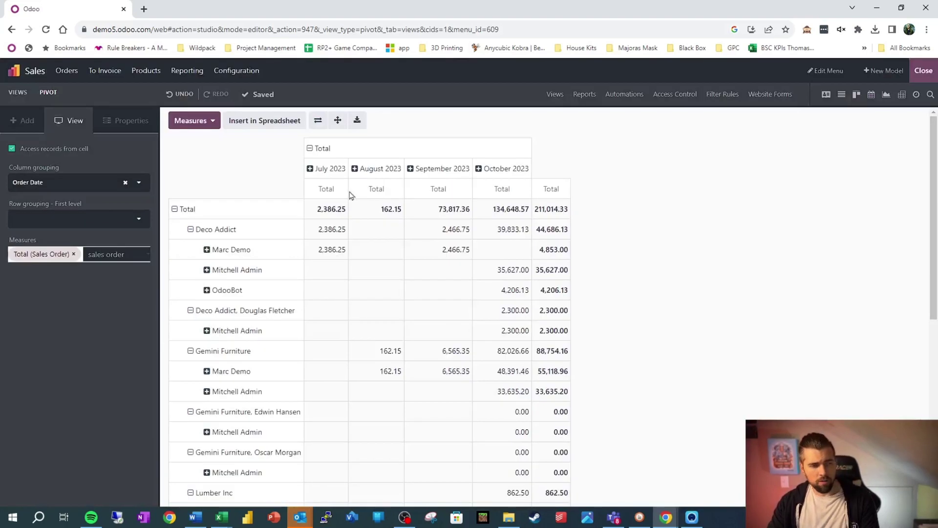
{"action": "left_click", "coordinate": [113, 219]}
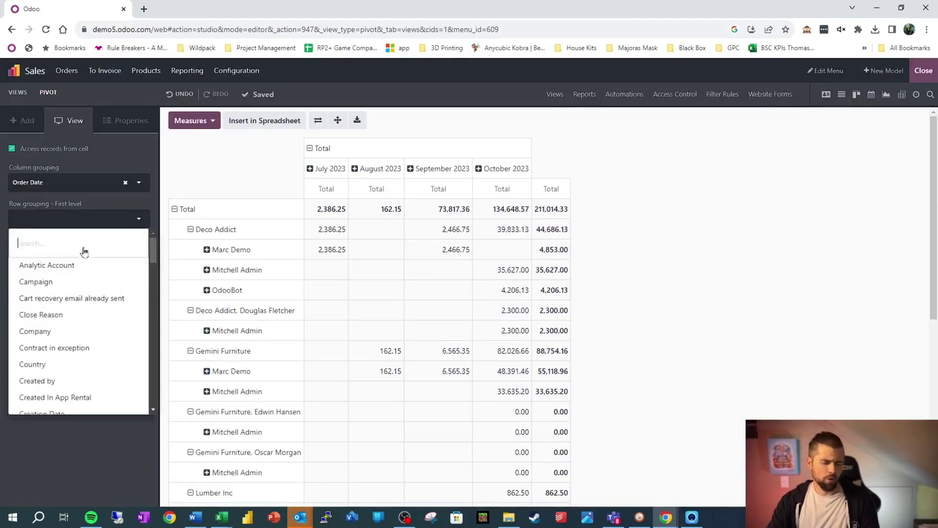
{"action": "type", "text": "customer"}
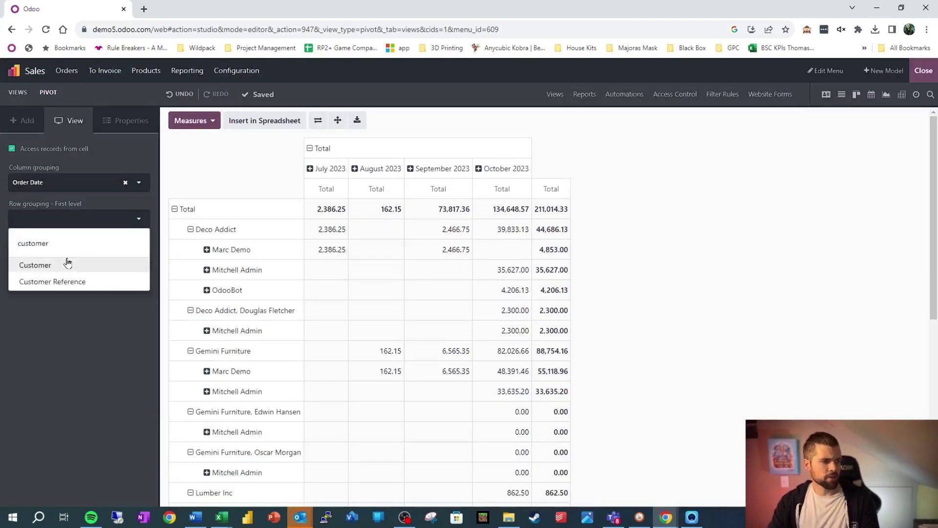
{"action": "left_click", "coordinate": [67, 263]}
{"action": "left_click", "coordinate": [88, 254]}
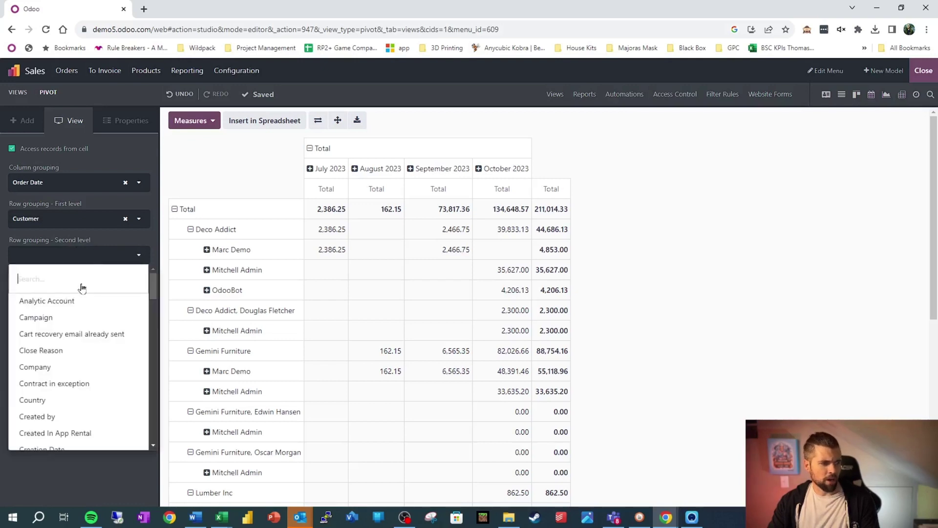
{"action": "type", "text": "salespers"}
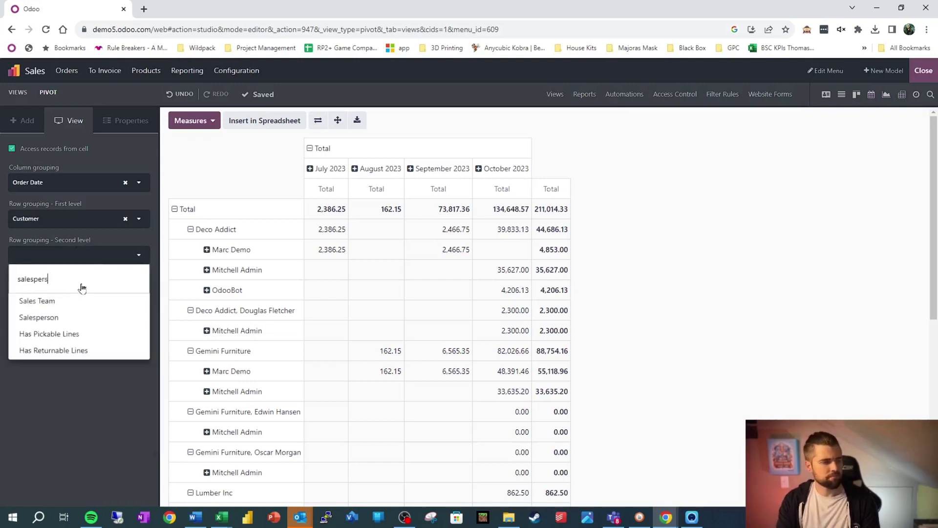
{"action": "type", "text": "on"}
{"action": "left_click", "coordinate": [45, 299]}
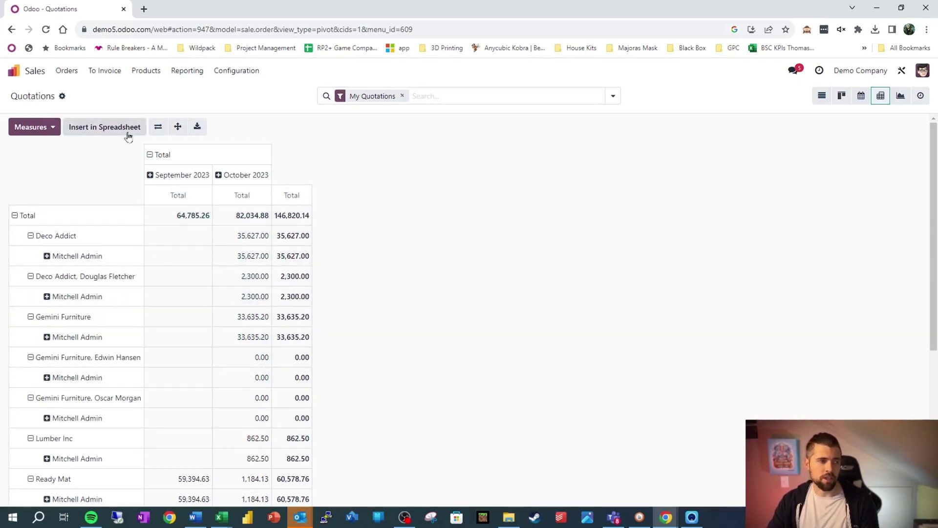
Insert the quotations pivot into a new blank spreadsheet.
{"action": "left_click", "coordinate": [127, 134]}
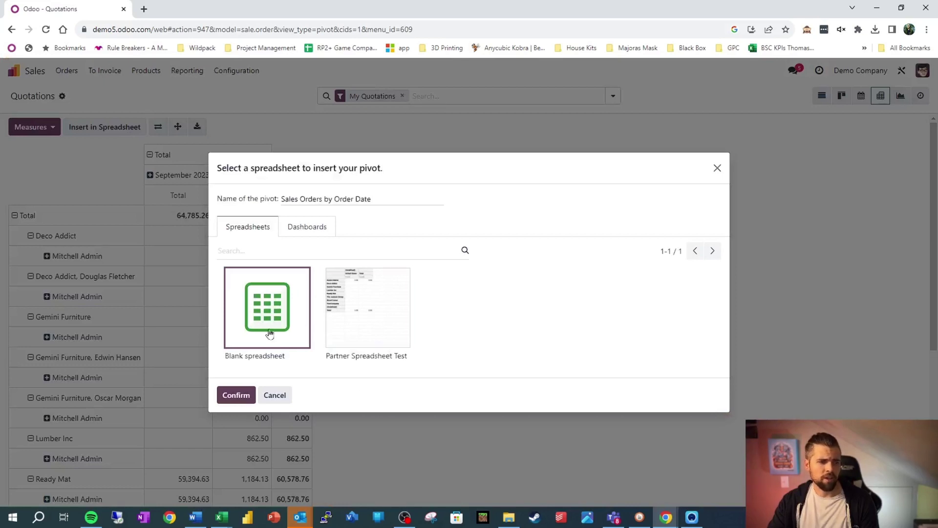
{"action": "left_click", "coordinate": [237, 395]}
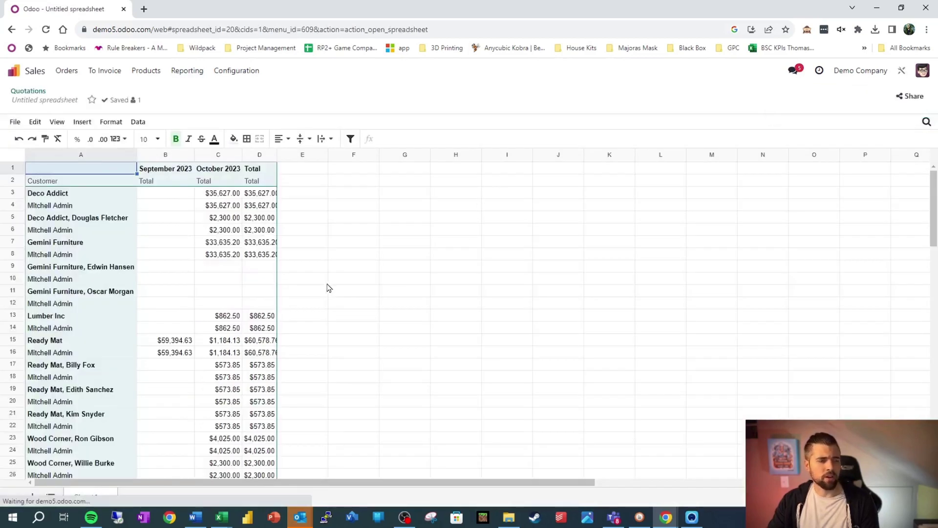
Rename the spreadsheet's only sheet to 'Pivot 1' and inspect the pivot formula in C3.
{"action": "left_click", "coordinate": [332, 280]}
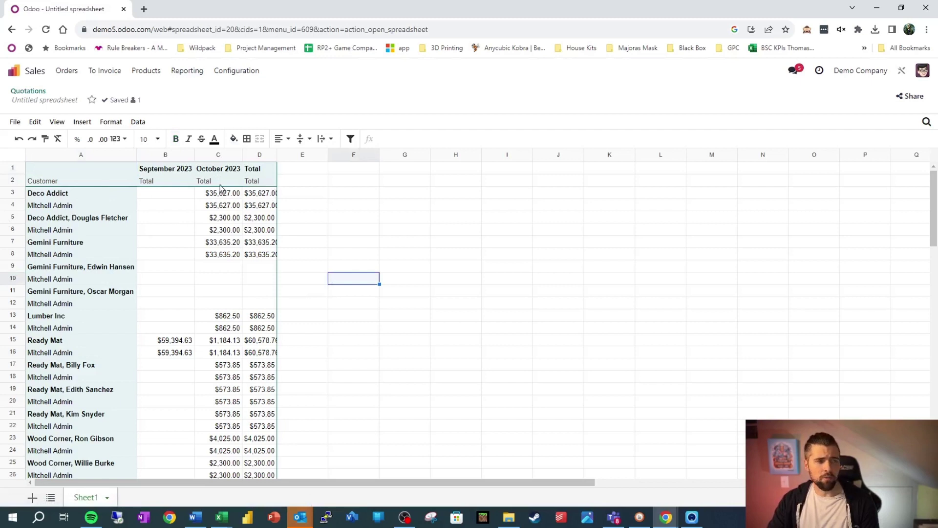
{"action": "left_click", "coordinate": [86, 498]}
{"action": "left_click", "coordinate": [100, 479]}
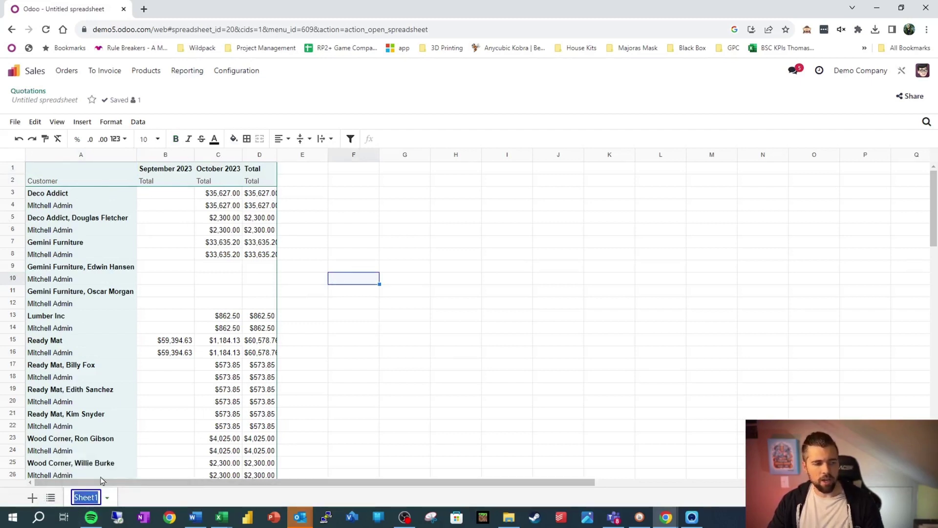
{"action": "type", "text": "Pivot 1"}
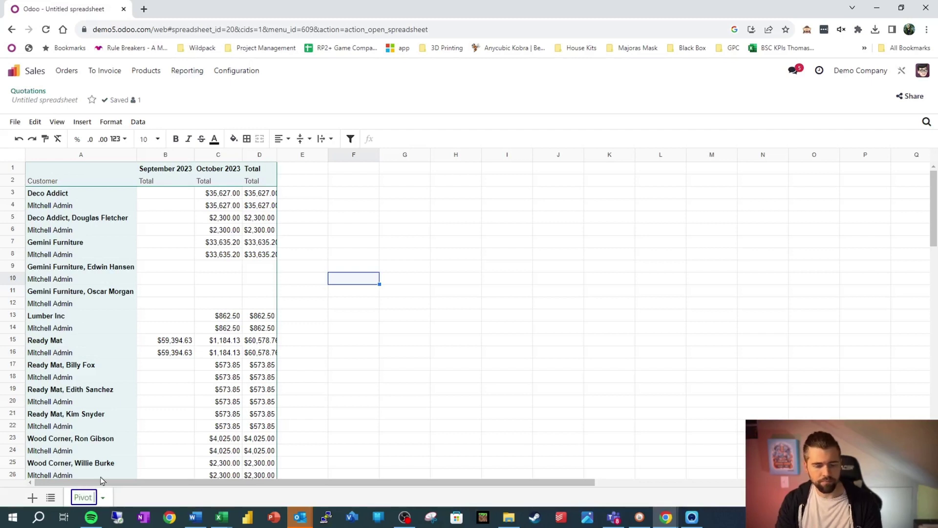
{"action": "left_click", "coordinate": [446, 352]}
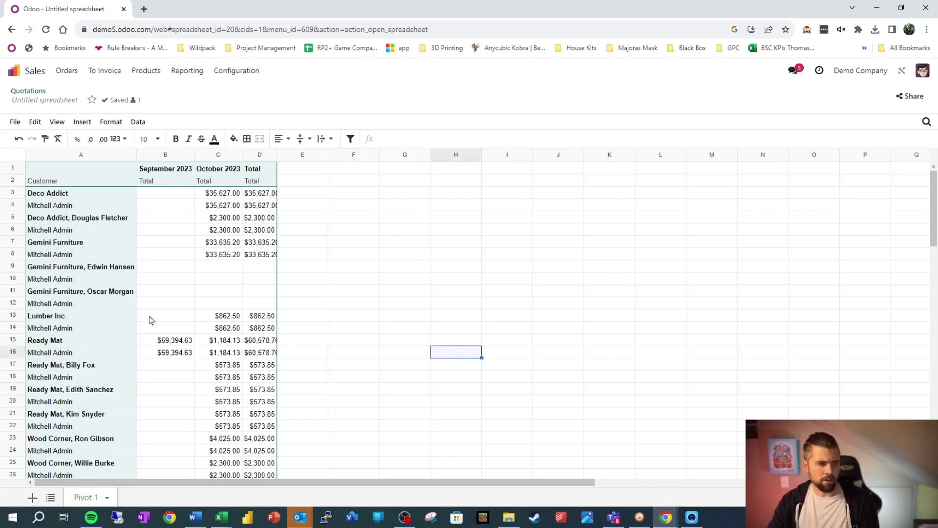
{"action": "left_click", "coordinate": [224, 196]}
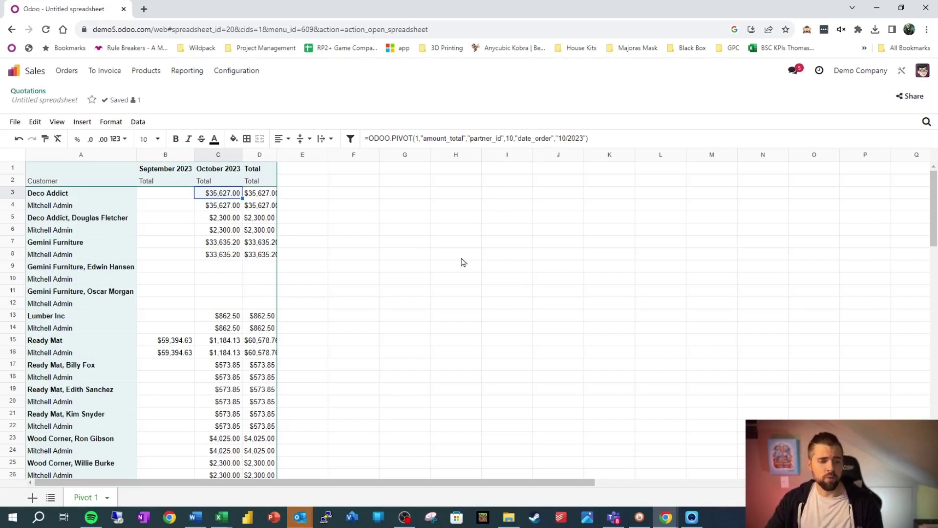
Paste the copied C3 pivot formula into H6 and inspect it in the formula bar.
{"action": "left_click", "coordinate": [469, 230]}
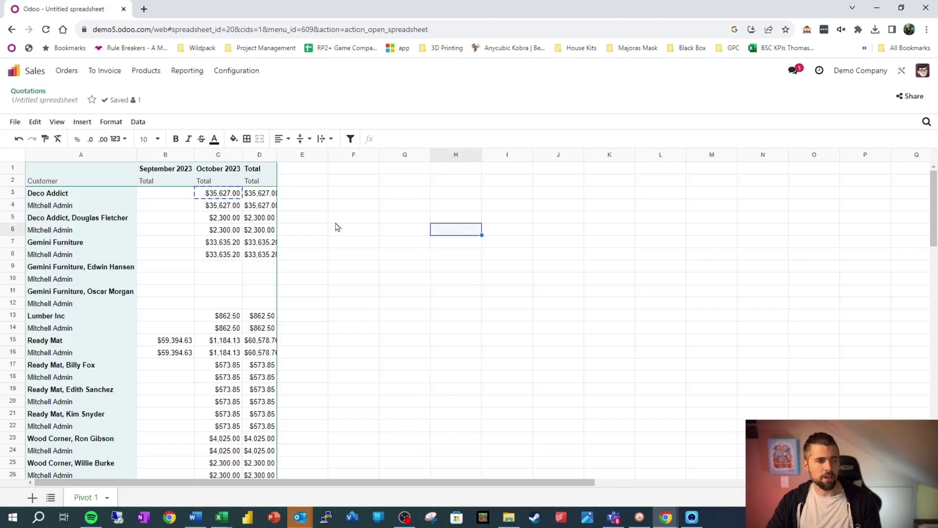
{"action": "type", "text": "=ODOO.PIVOT(1,\"amount_total\",\"partner_id\",10,\"date_order\",\"10/2023\")"}
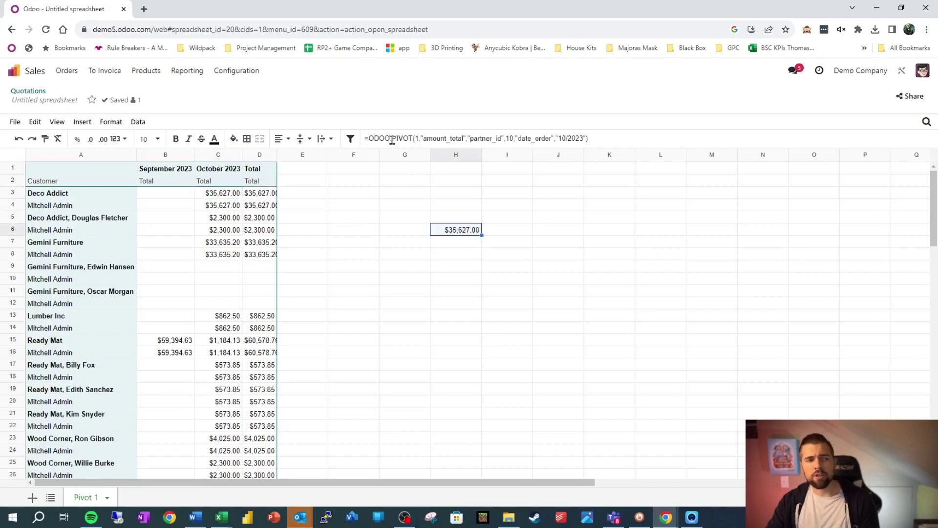
{"action": "left_click", "coordinate": [418, 140]}
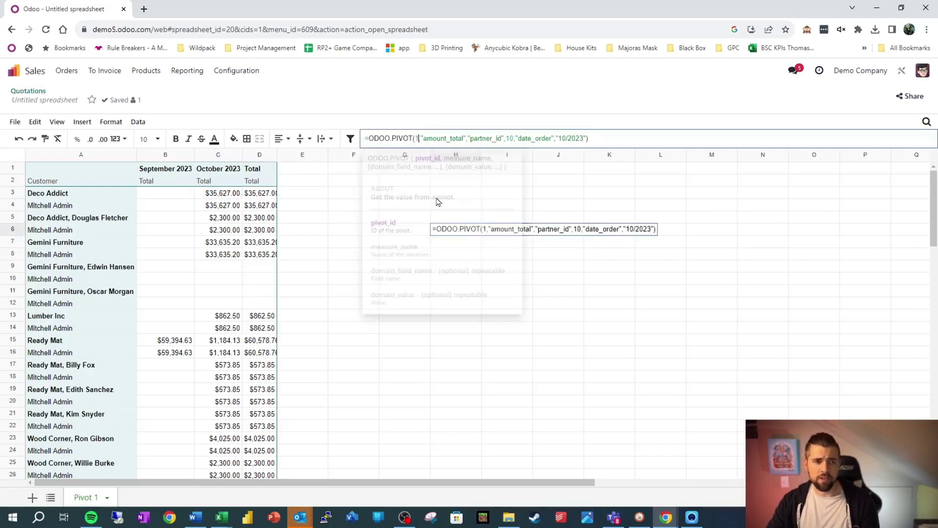
{"action": "left_click", "coordinate": [321, 277]}
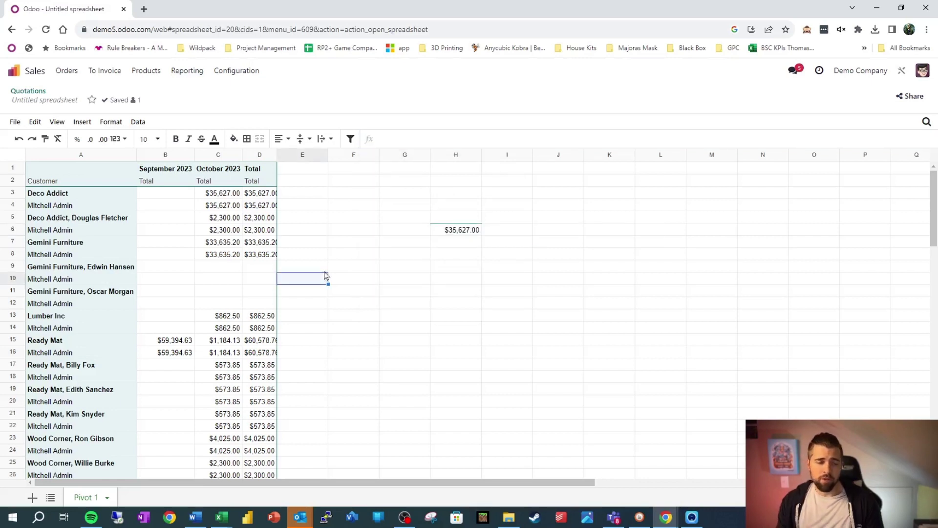